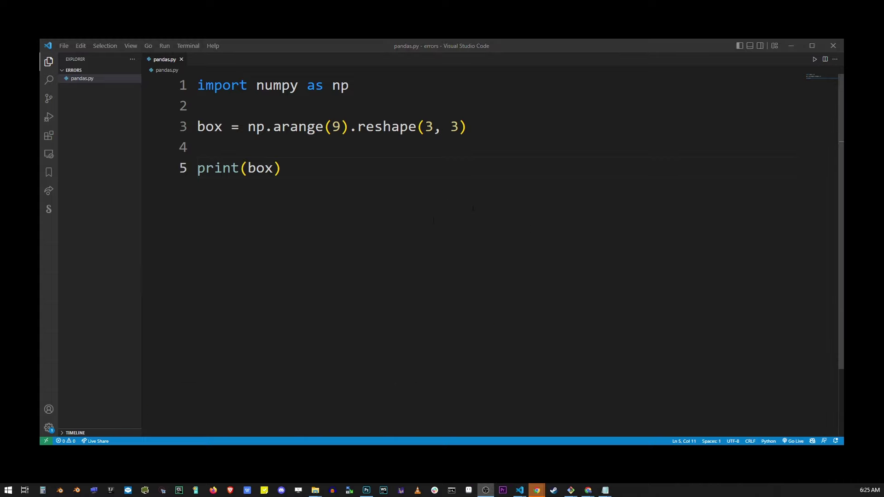
Run 'py pandas.py' in a new PowerShell terminal, reproducing ModuleNotFoundError for numpy
{"action": "double_click", "coordinate": [274, 84]}
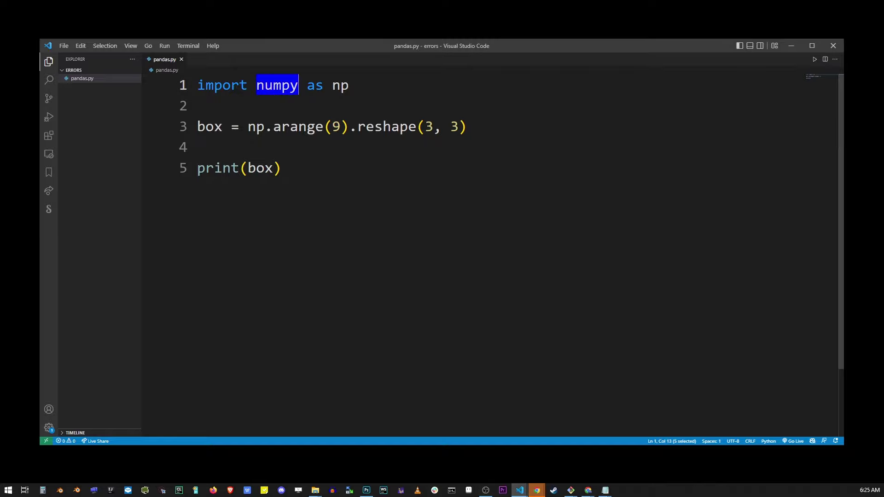
{"action": "left_click", "coordinate": [290, 168]}
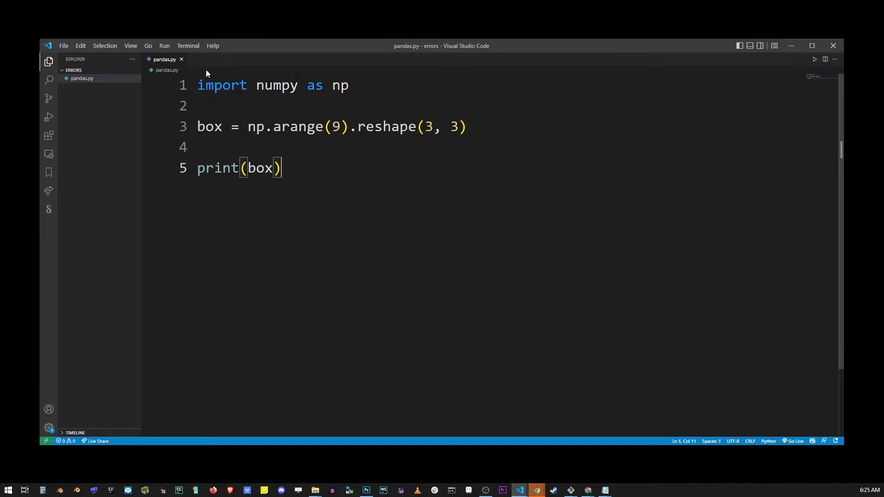
{"action": "left_click", "coordinate": [188, 48]}
{"action": "left_click", "coordinate": [231, 67]}
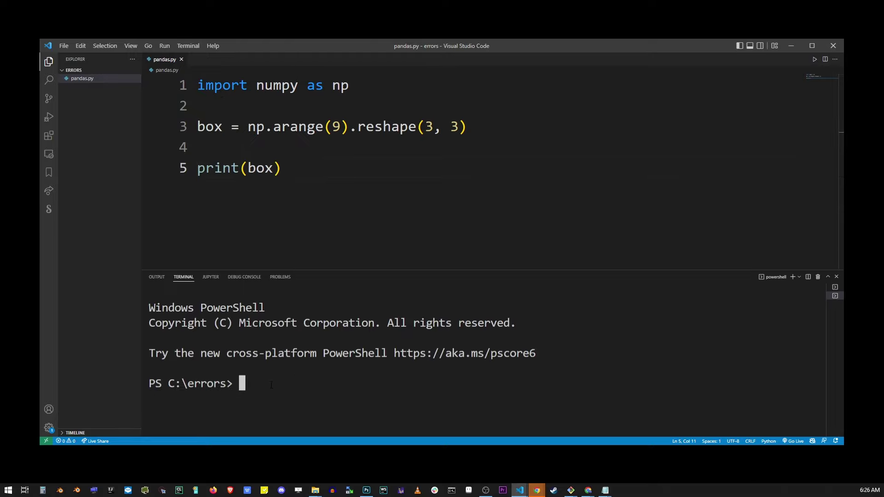
{"action": "type", "text": "py "}
{"action": "type", "text": "pandas.p"}
{"action": "type", "text": "y"}
{"action": "key", "text": "Return"}
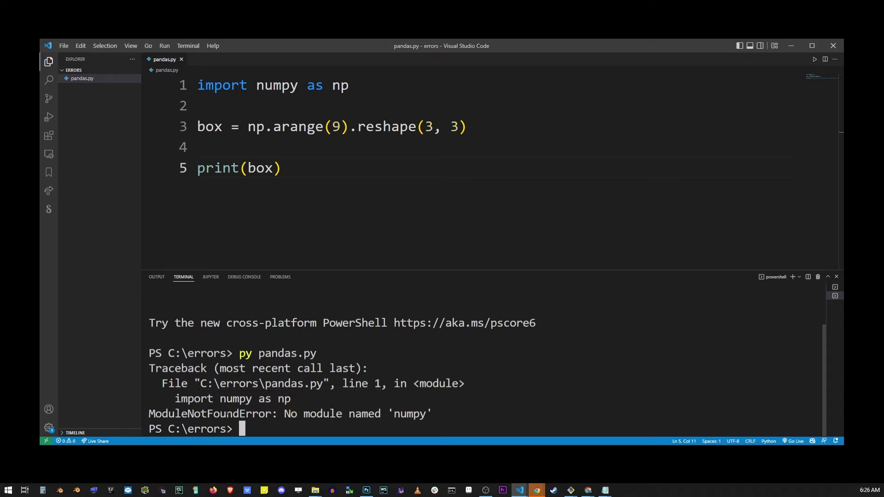
Highlight numpy in the error message and the import line to compare them
{"action": "double_click", "coordinate": [207, 414]}
{"action": "left_click", "coordinate": [284, 414]}
{"action": "double_click", "coordinate": [277, 85]}
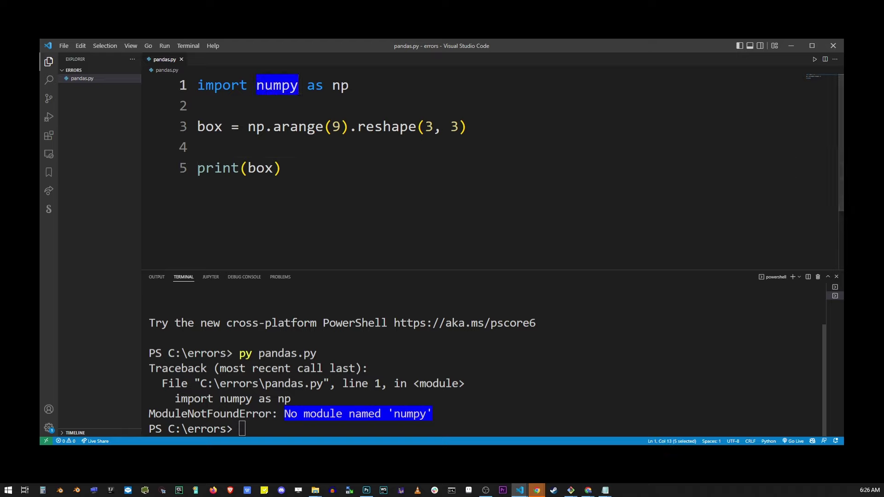
{"action": "left_click", "coordinate": [484, 429]}
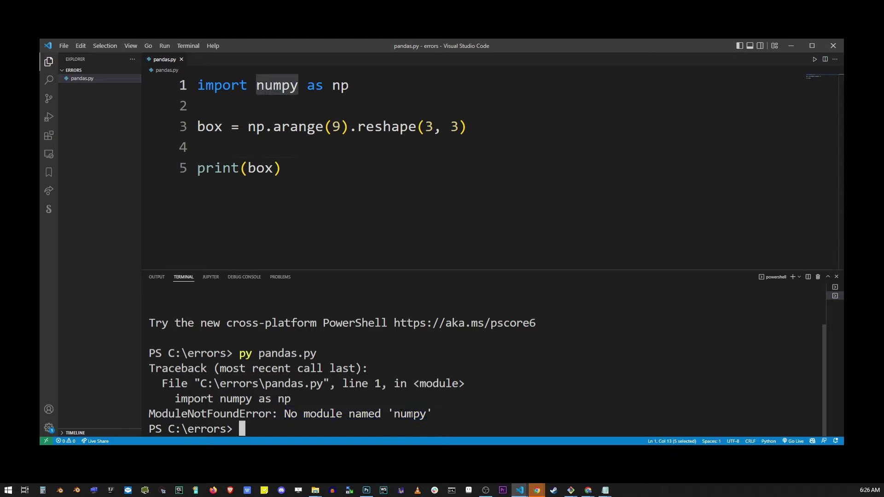
{"action": "double_click", "coordinate": [411, 414]}
{"action": "key", "text": "ctrl+1"}
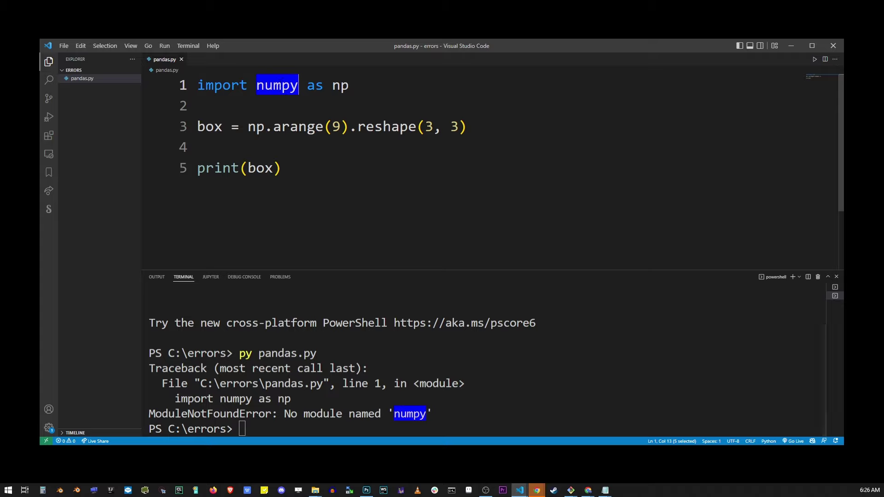
{"action": "key", "text": "ctrl+End"}
{"action": "key", "text": "ctrl+grave"}
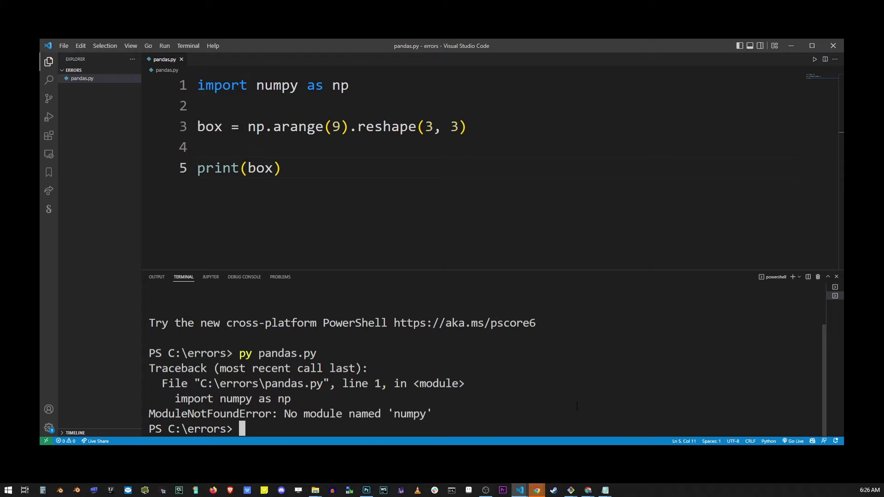
{"action": "type", "text": "pip3"}
{"action": "type", "text": " install"}
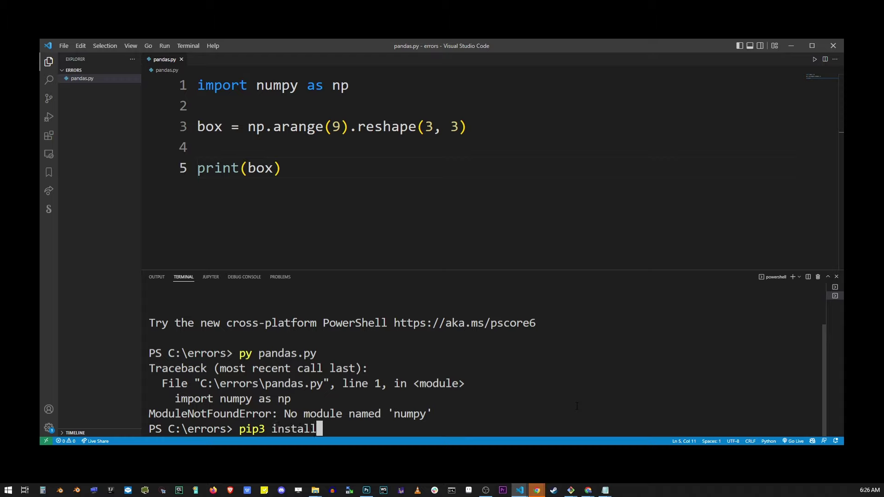
{"action": "type", "text": " num"}
{"action": "type", "text": "py"}
Run 'pip3 install numpy', which reports numpy-1.23.1 successfully installed
{"action": "key", "text": "Return"}
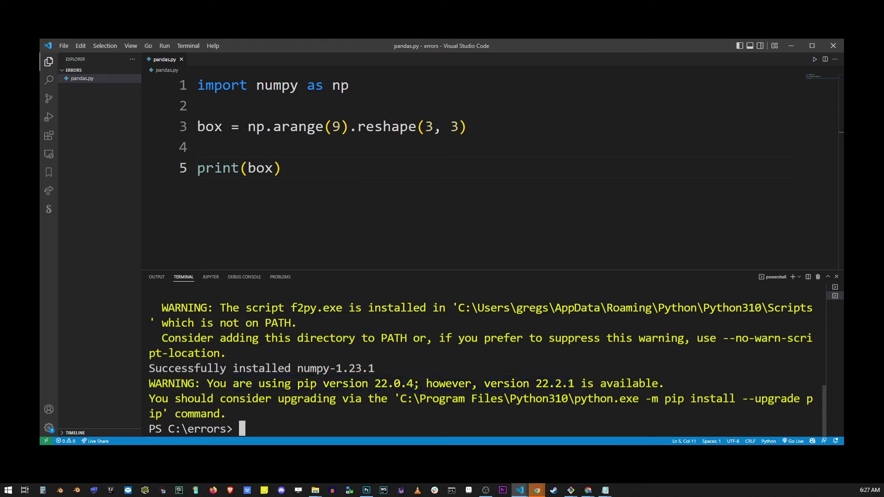
Run 'py pandas.py' in a fresh terminal, printing the 3x3 array of 0 to 8
{"action": "left_click", "coordinate": [818, 278]}
{"action": "type", "text": "py"}
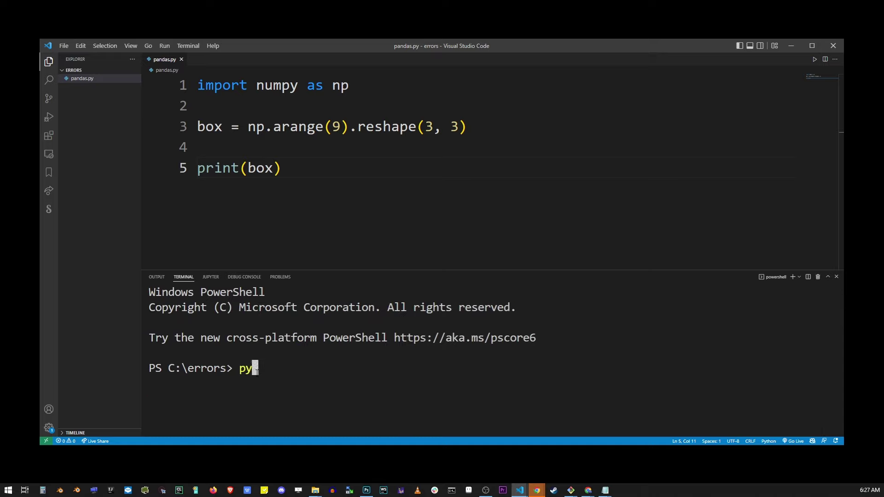
{"action": "type", "text": " pandas.py"}
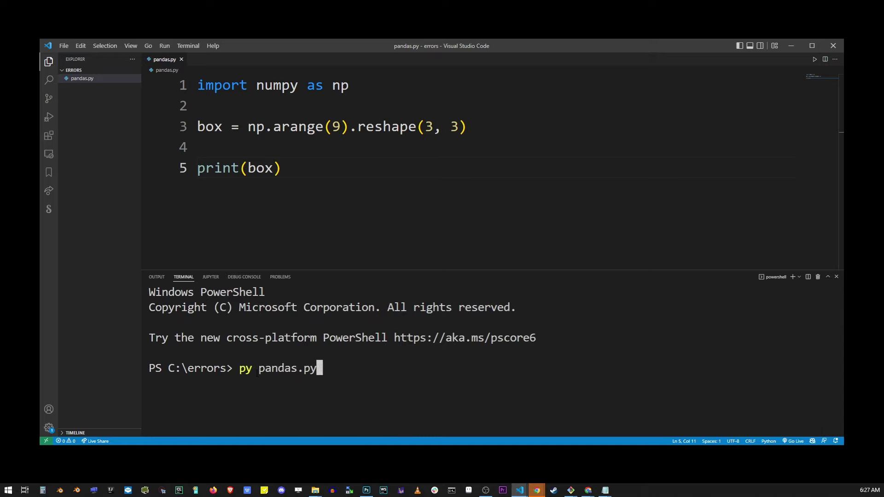
{"action": "key", "text": "Return"}
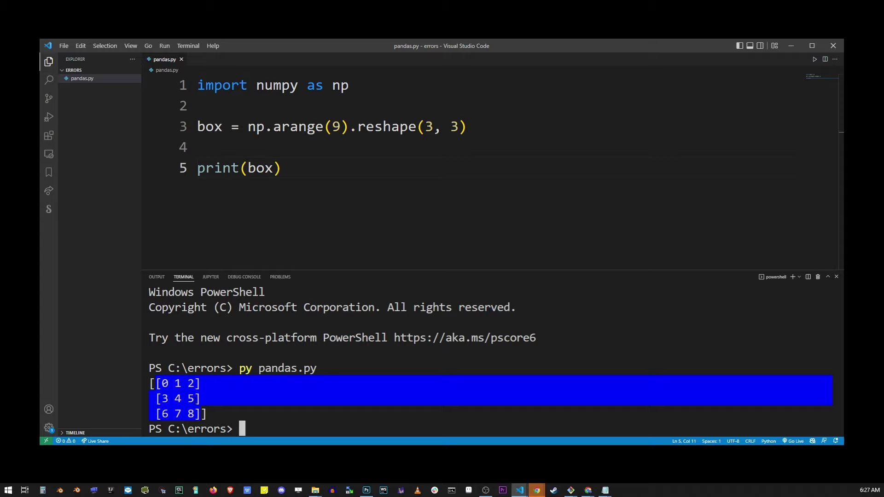
{"action": "left_click_drag", "start_coordinate": [206, 126], "coordinate": [216, 126]}
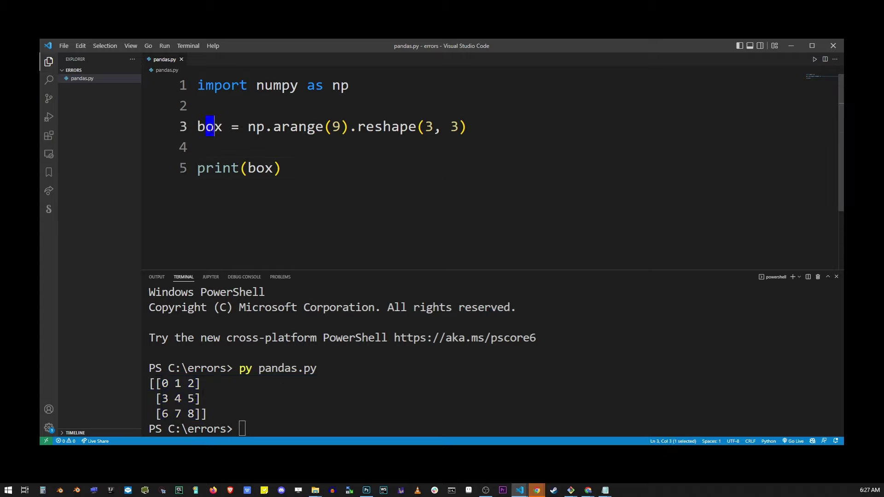
{"action": "left_click_drag", "start_coordinate": [274, 126], "coordinate": [348, 127]}
{"action": "double_click", "coordinate": [387, 126]}
{"action": "left_click_drag", "start_coordinate": [425, 126], "coordinate": [459, 127]}
{"action": "left_click", "coordinate": [433, 128]}
{"action": "left_click_drag", "start_coordinate": [150, 378], "coordinate": [206, 415]}
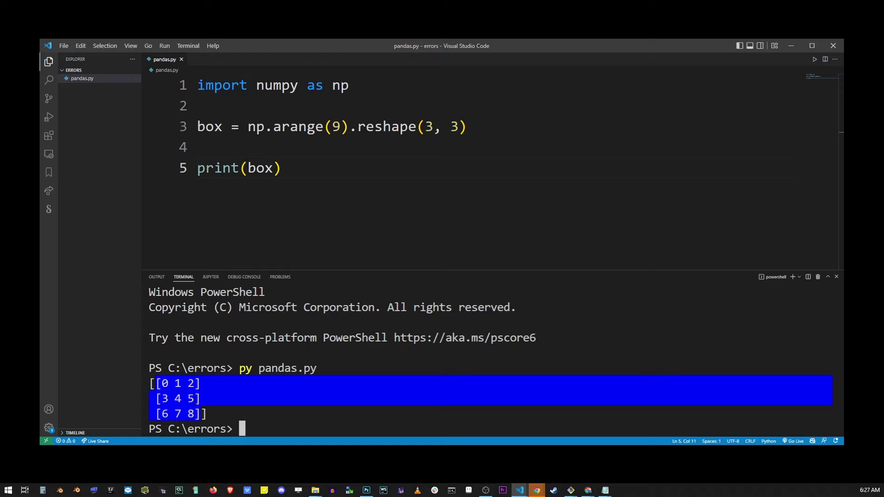